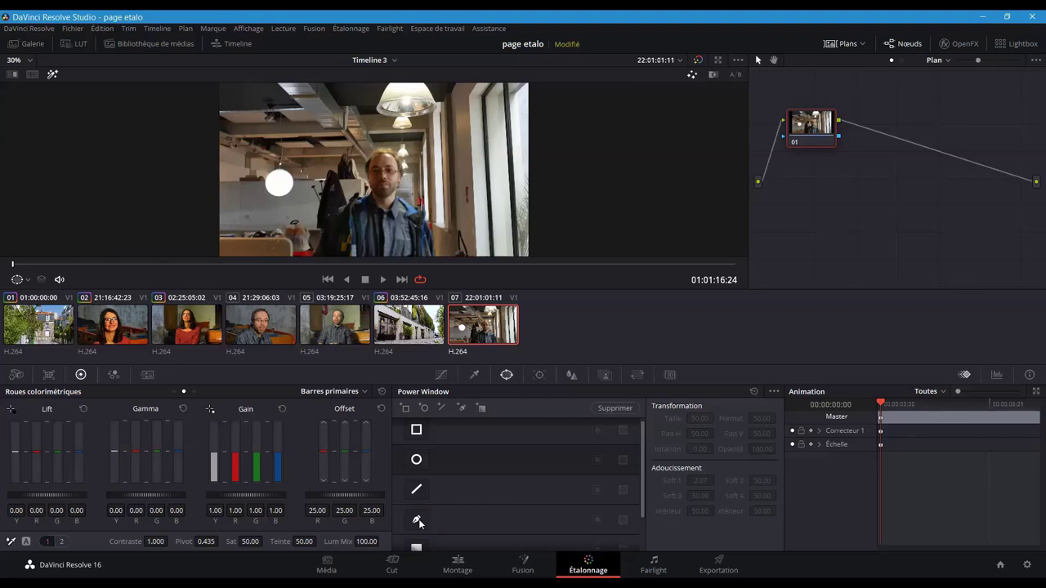
# - Add a circular power window to clip 07's node, fitting it as a tilted oval around the man's head, size about 39, Soft 1 about 6.17
pyautogui.click(416, 461)
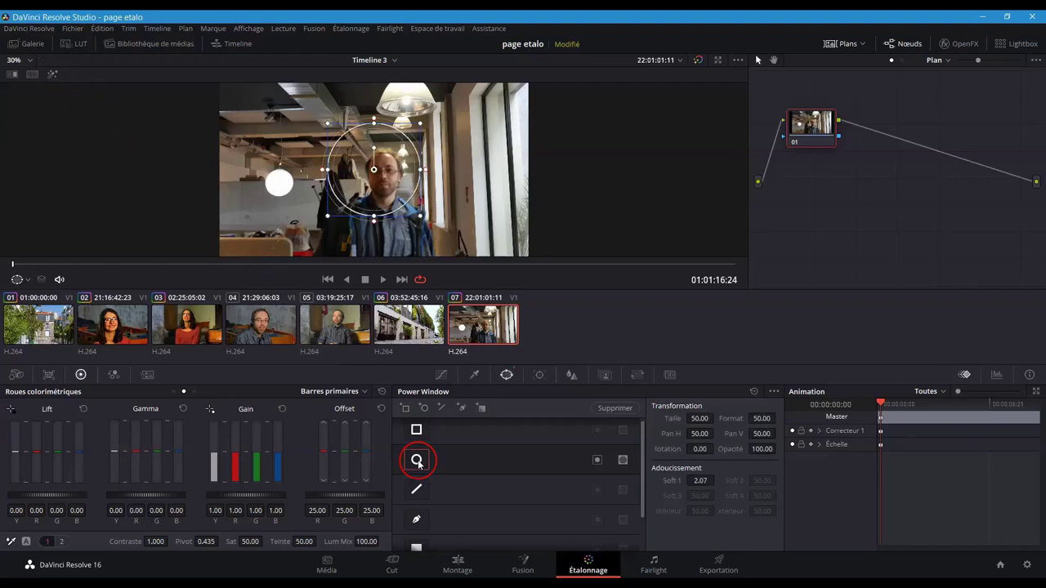
pyautogui.moveTo(397, 177)
pyautogui.mouseDown()
pyautogui.moveTo(406, 188)
pyautogui.moveTo(424, 178)
pyautogui.moveTo(377, 155)
pyautogui.moveTo(386, 158)
pyautogui.moveTo(397, 120)
pyautogui.mouseUp()
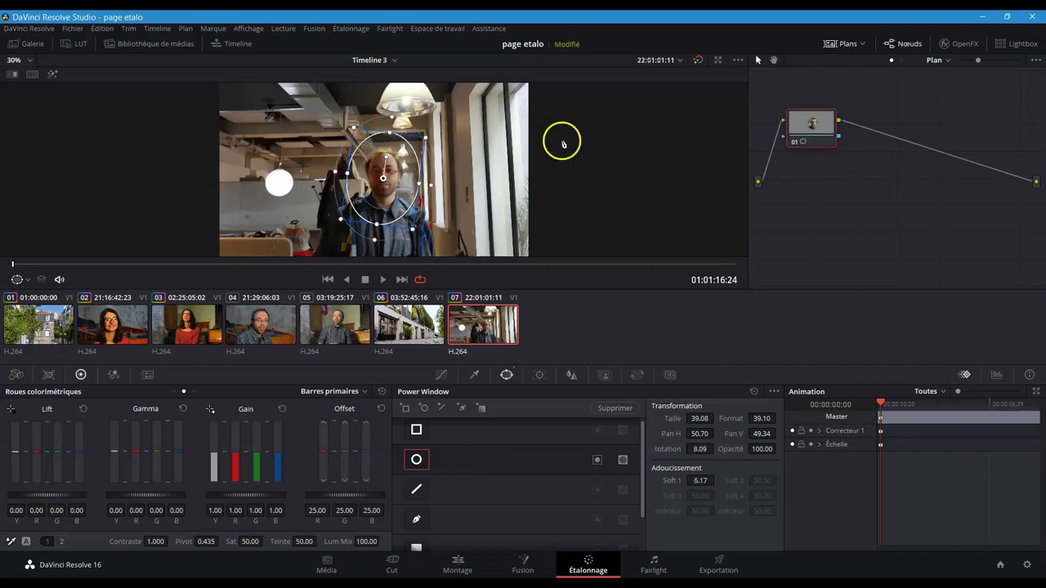
pyautogui.click(809, 122)
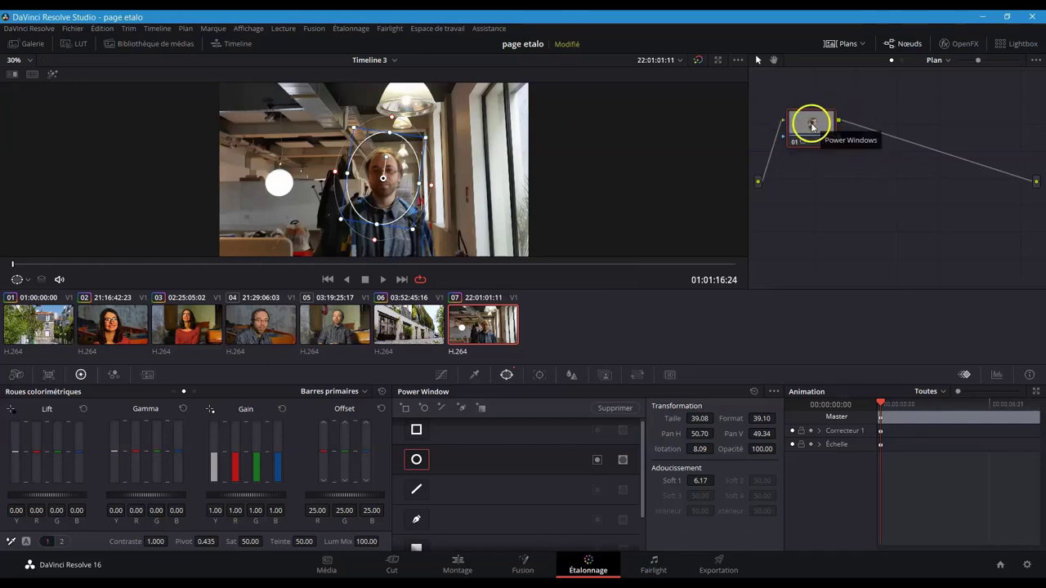
# - Highlight the masked area with its Power Windows controls shown, and tighten the oval with Soft 1 at about 2.07
pyautogui.click(52, 73)
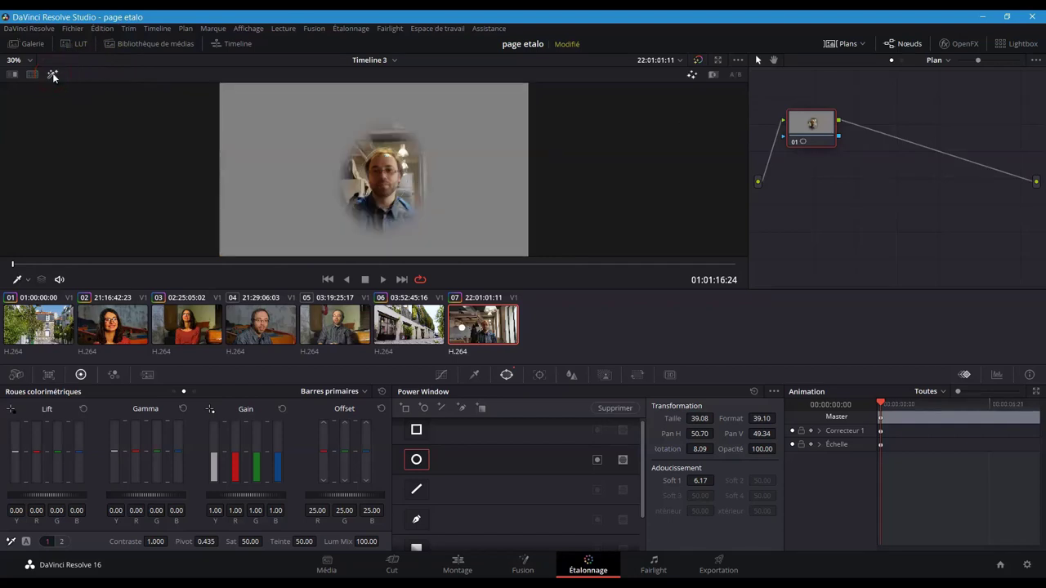
pyautogui.click(27, 280)
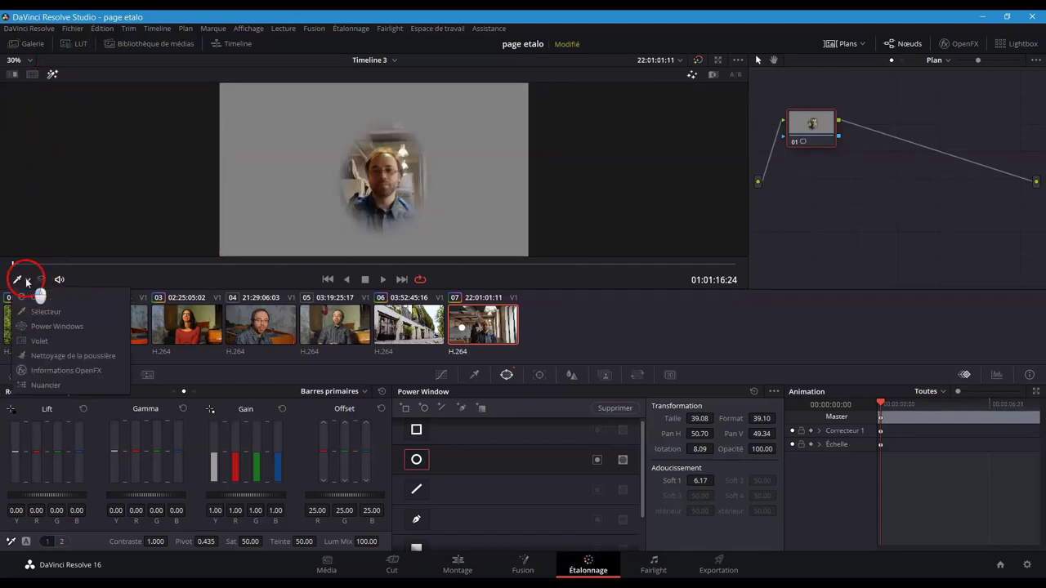
pyautogui.click(49, 325)
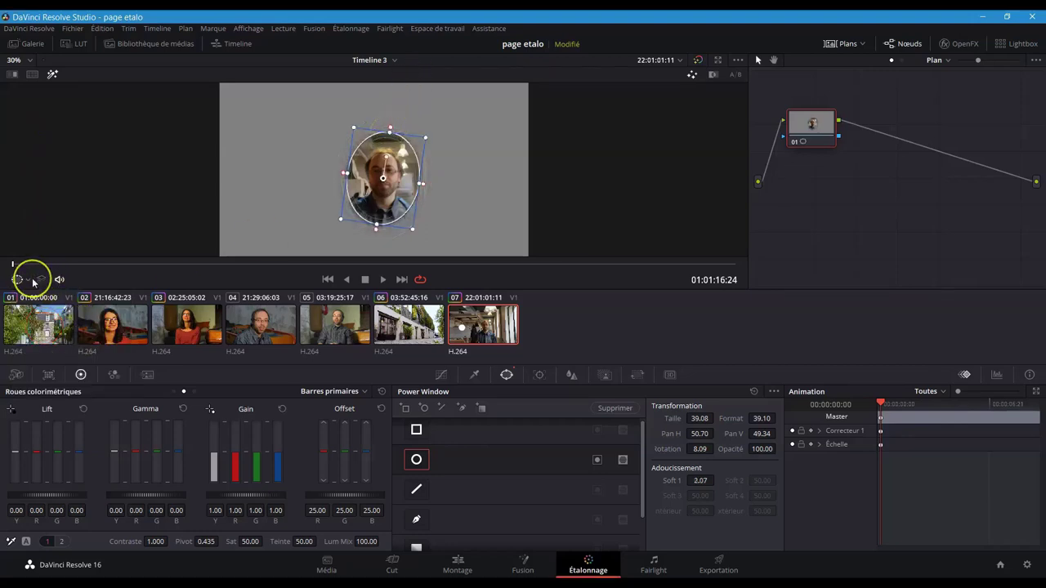
pyautogui.moveTo(355, 128); pyautogui.dragTo(370, 141)
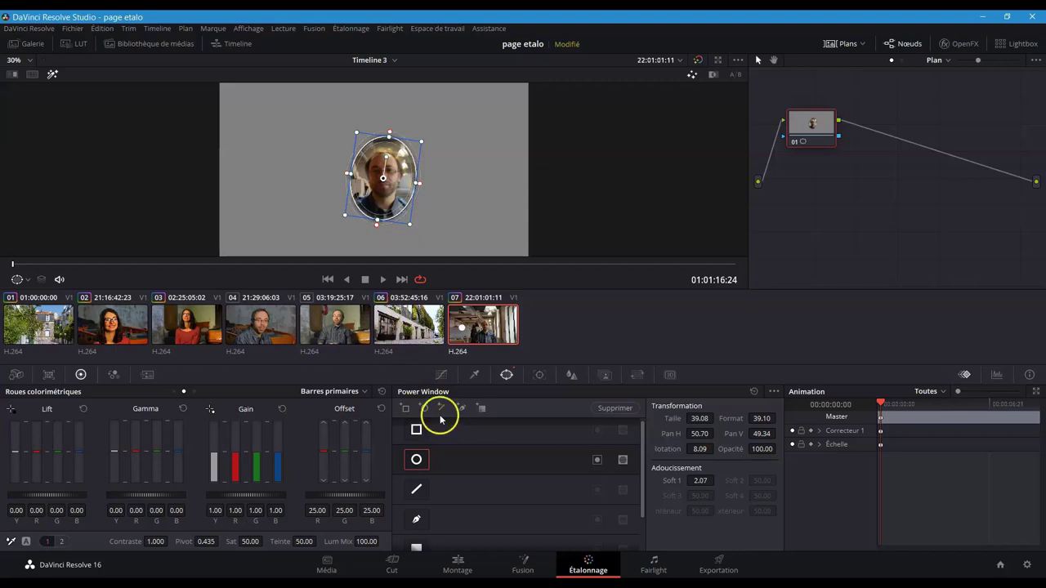
# - Try switching the circular window off and back on, and toggle its mask inversion
pyautogui.click(419, 467)
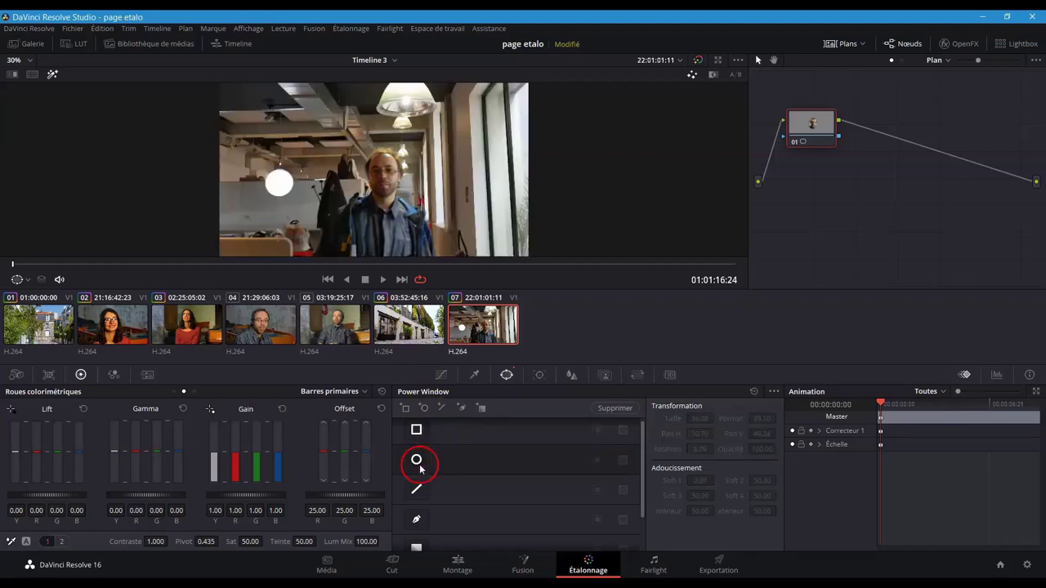
pyautogui.click(420, 467)
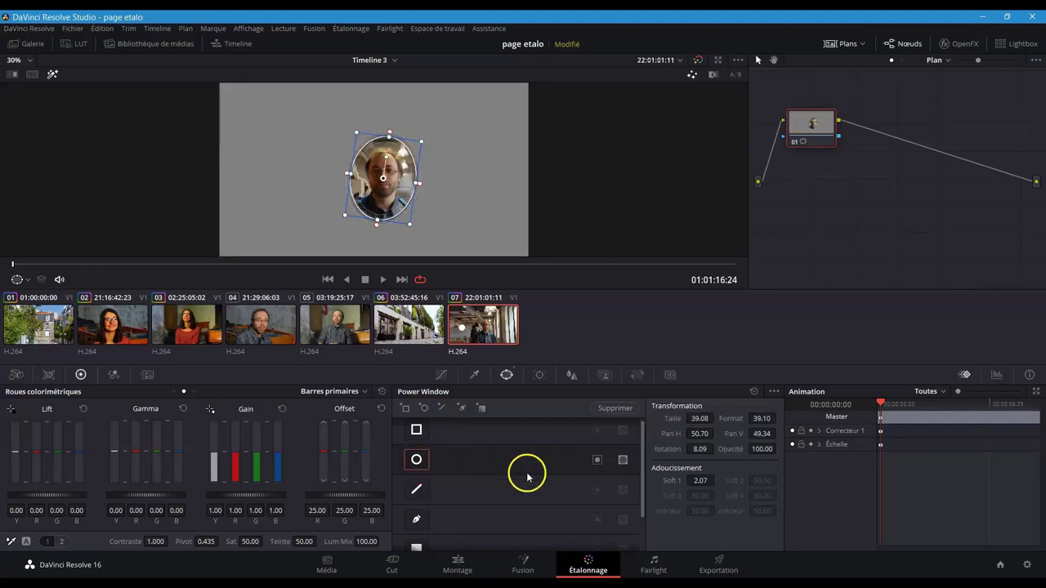
pyautogui.click(597, 461)
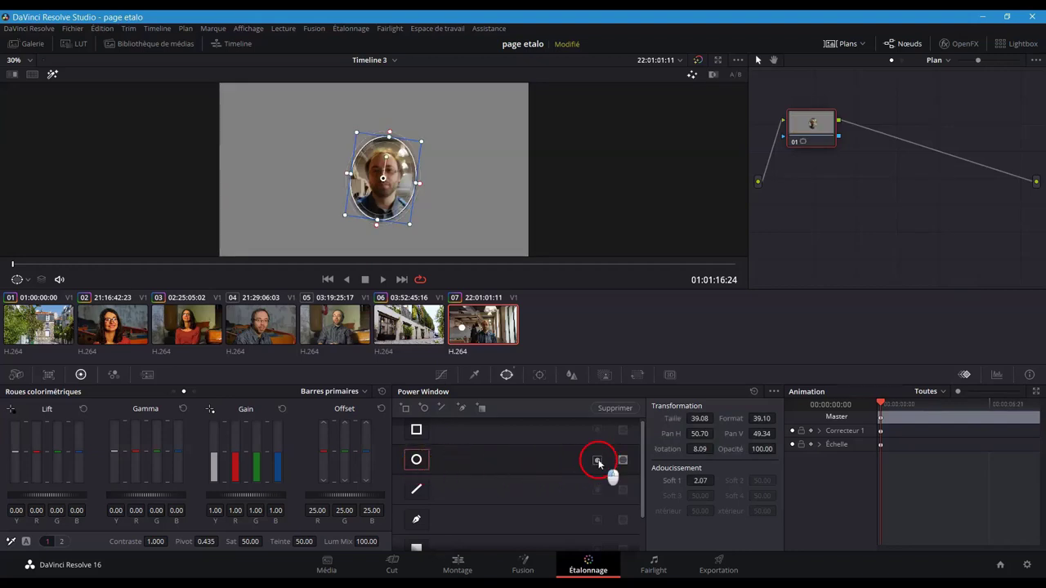
pyautogui.click(598, 461)
# - Try adding a second, rectangular window over the doorway beside the man, and delete it
pyautogui.click(408, 410)
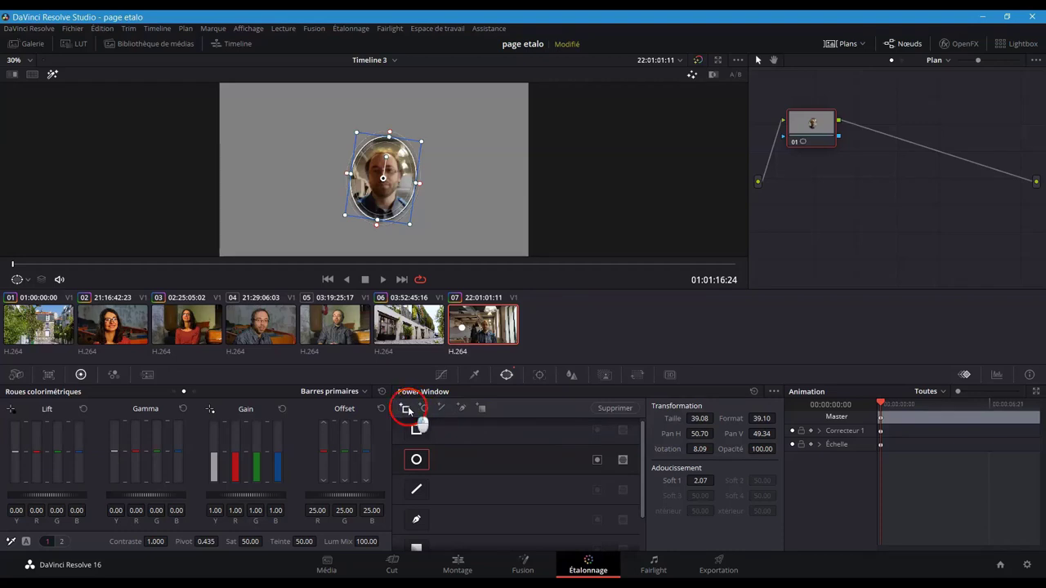
pyautogui.click(420, 194)
pyautogui.moveTo(420, 194); pyautogui.dragTo(476, 215)
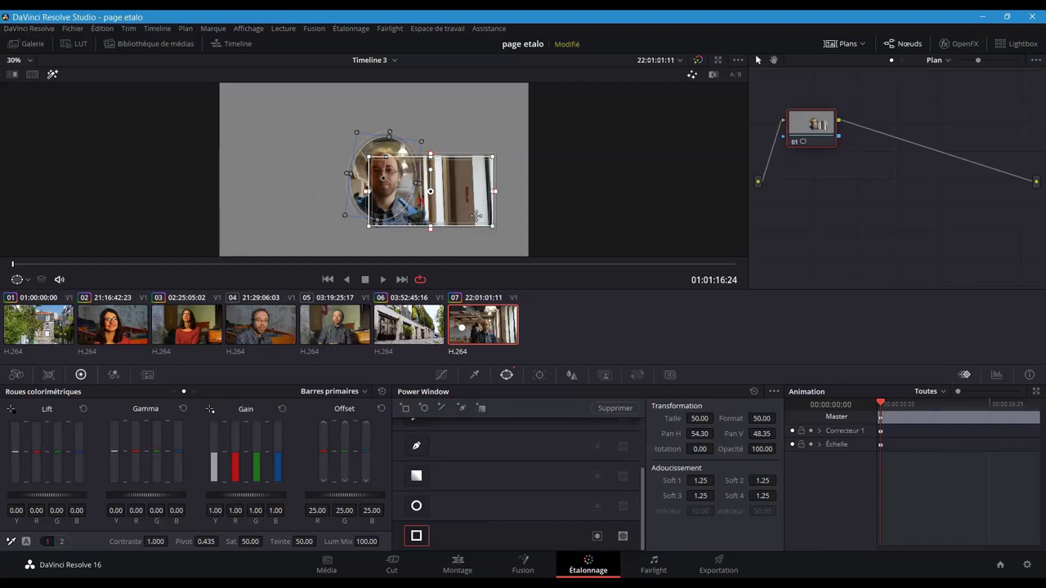
pyautogui.press('Delete')
pyautogui.moveTo(476, 215); pyautogui.dragTo(417, 211)
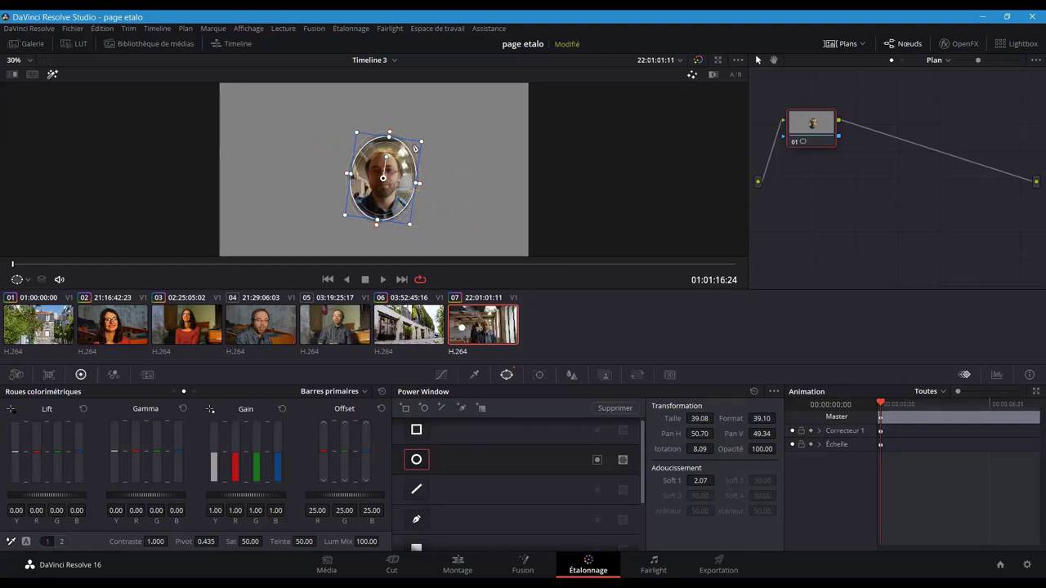
# - Shrink the oval window proportionally so it fits closely around the man's face
pyautogui.click(415, 147)
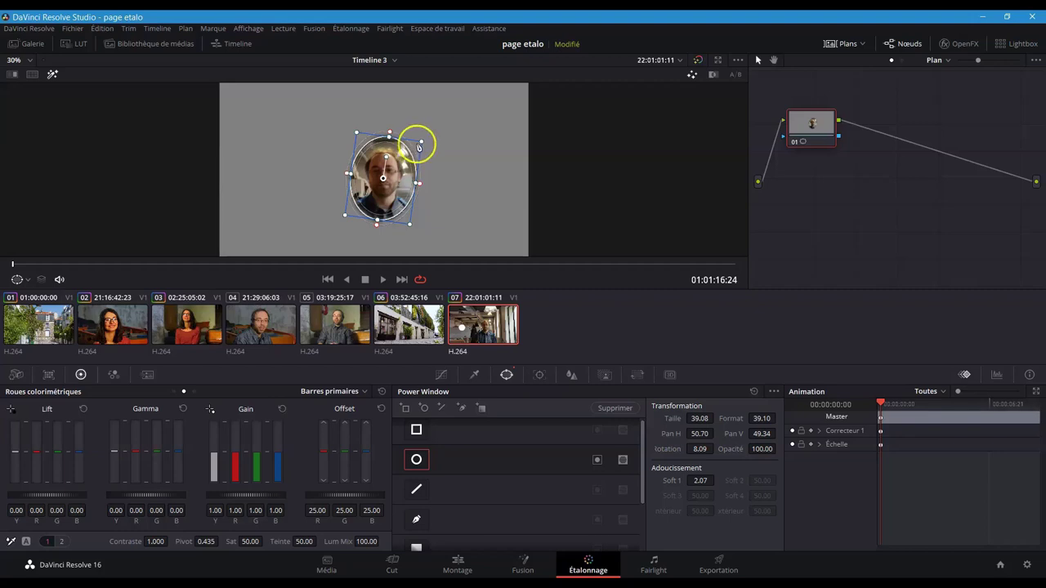
pyautogui.rightClick(423, 145)
pyautogui.moveTo(423, 145); pyautogui.dragTo(415, 147)
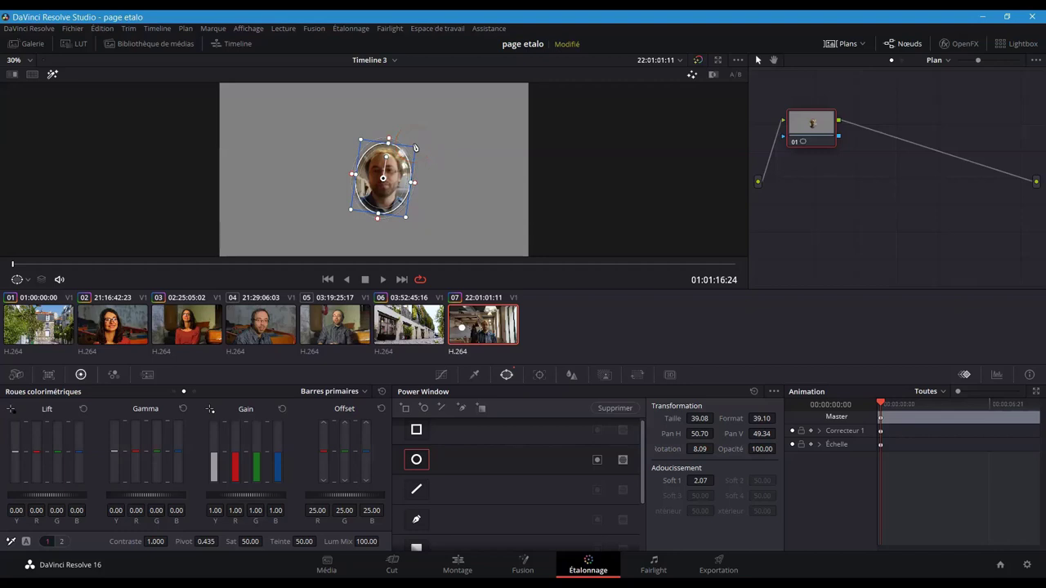
# - Blur the masked face with a radius of 1.00 on all channels, and turn off the highlight view
pyautogui.click(571, 375)
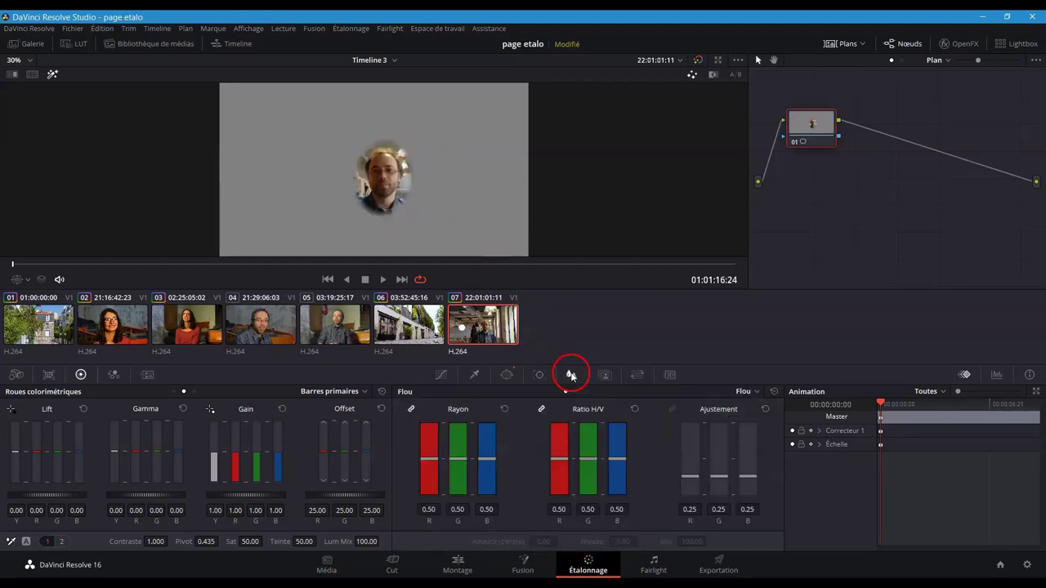
pyautogui.moveTo(487, 455); pyautogui.dragTo(488, 419)
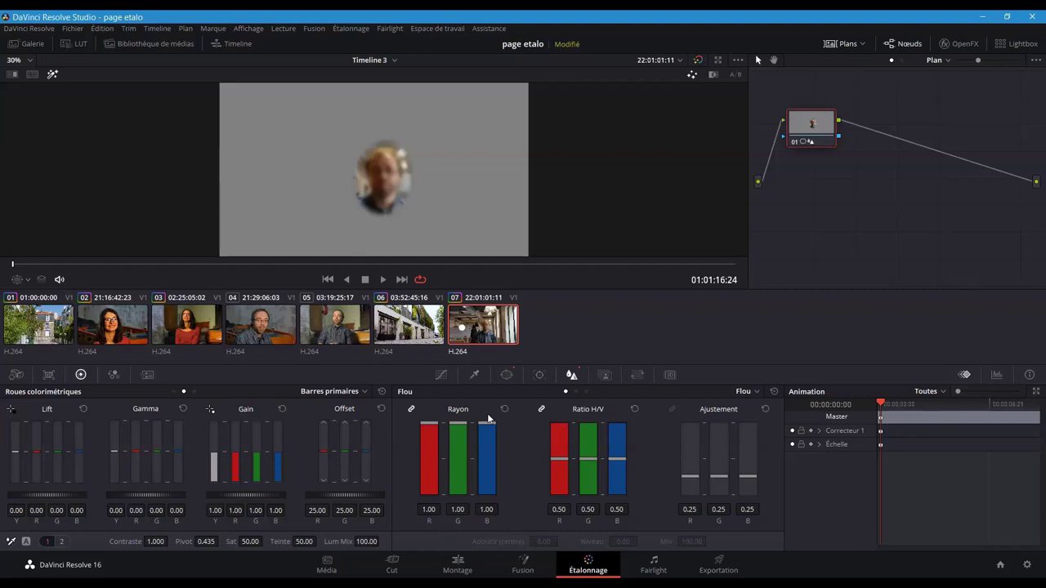
pyautogui.moveTo(482, 423); pyautogui.dragTo(488, 500)
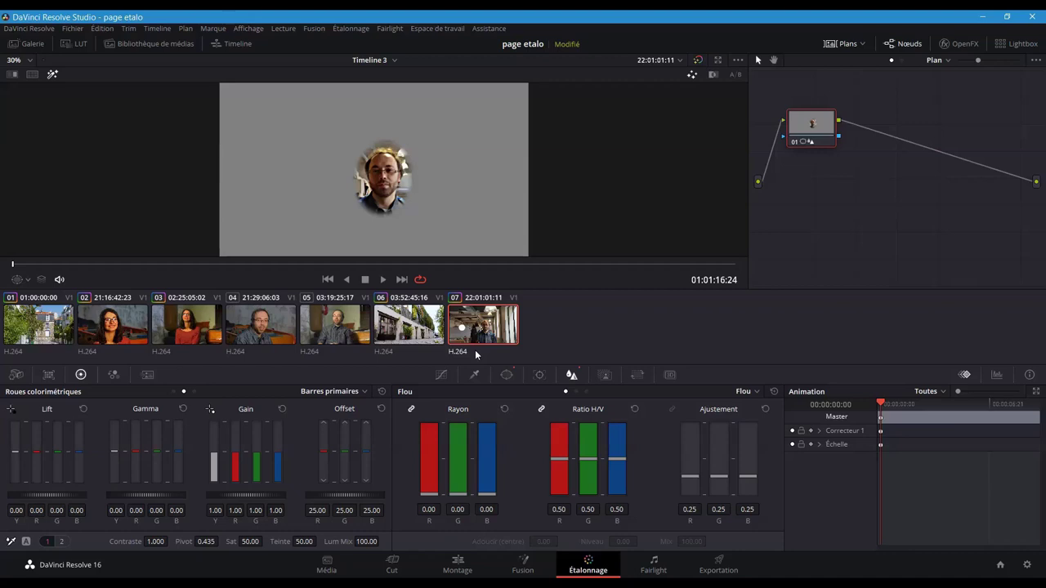
pyautogui.moveTo(488, 493); pyautogui.dragTo(487, 424)
pyautogui.click(52, 75)
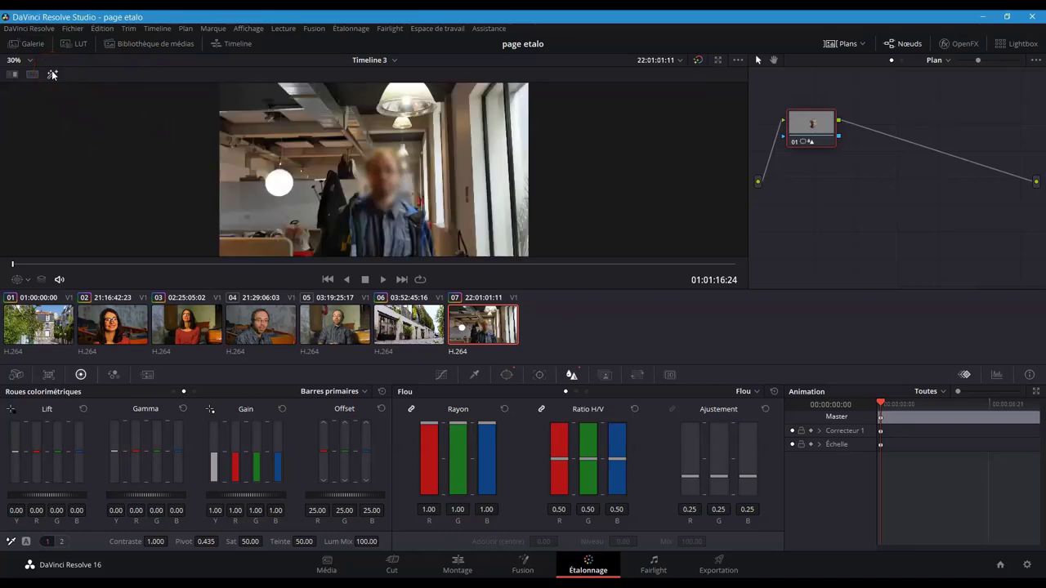
# - Play the clip to check whether the blur follows the face, and return to its first frame
pyautogui.press('space')
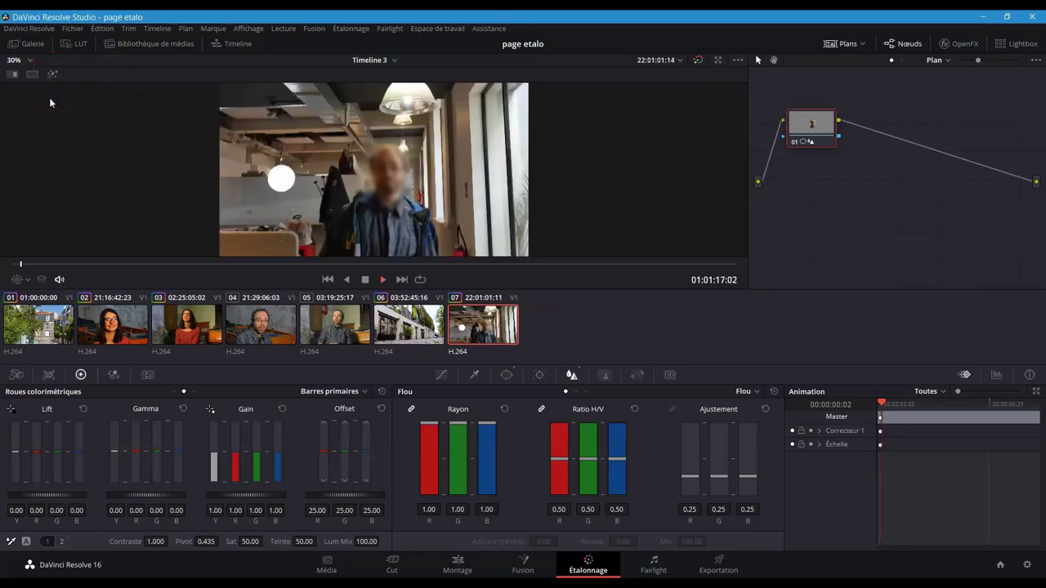
pyautogui.press('space')
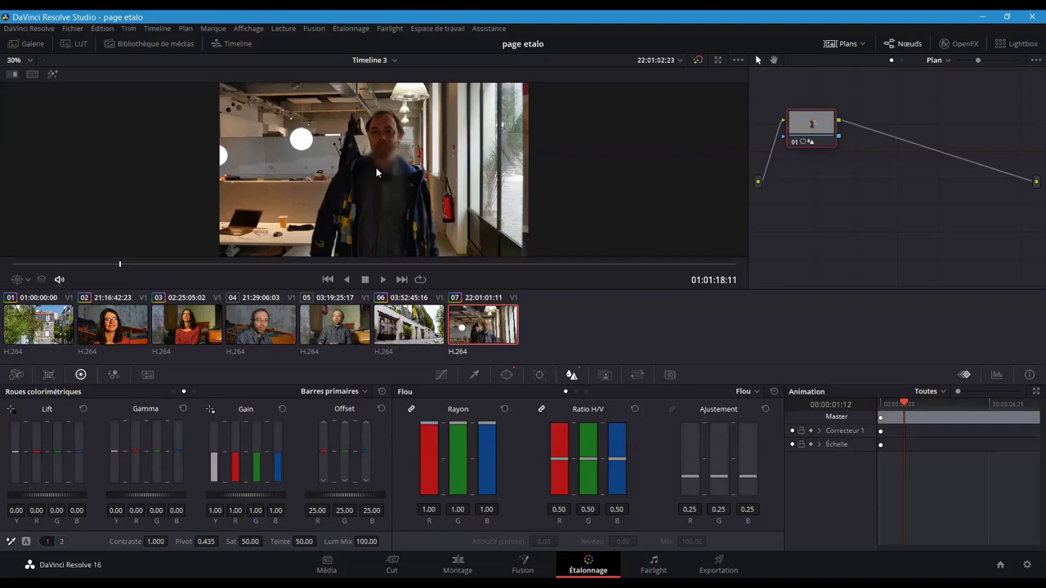
pyautogui.press('Up')
# - Enable automatic keyframing for Correcteur 1 and display the Power Windows controls in the viewer
pyautogui.click(859, 431)
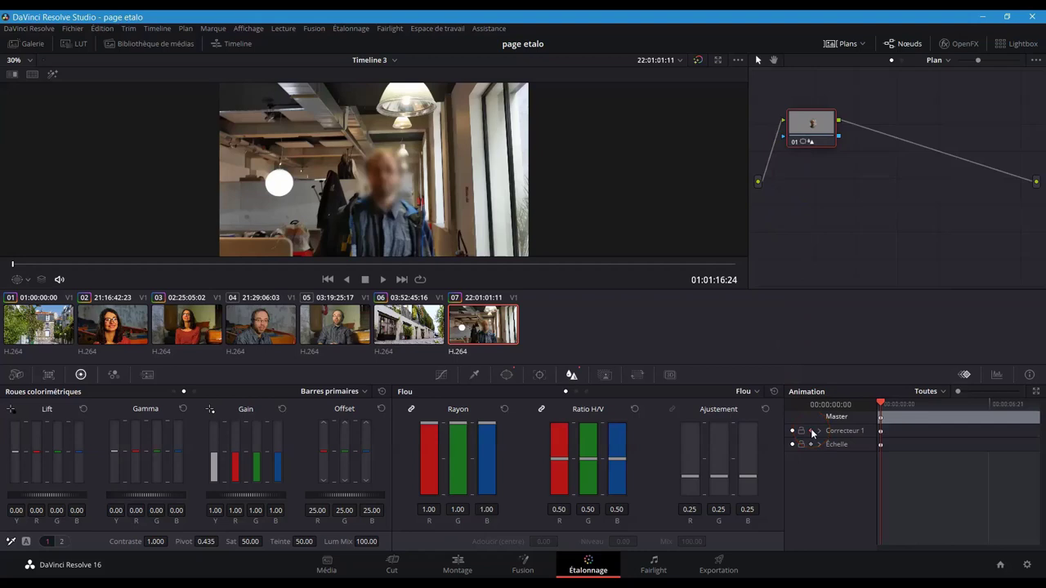
pyautogui.click(23, 277)
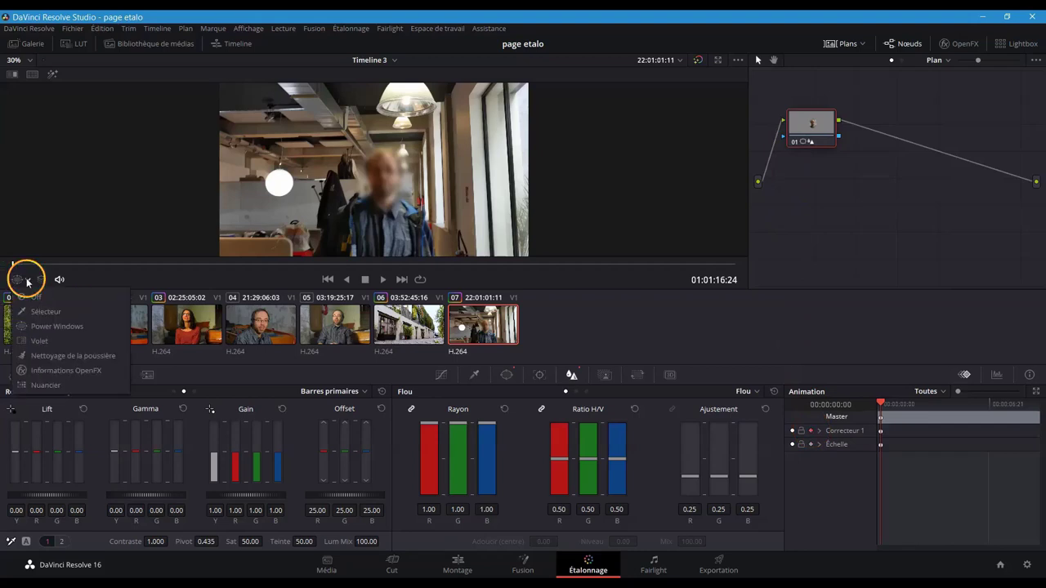
pyautogui.click(36, 319)
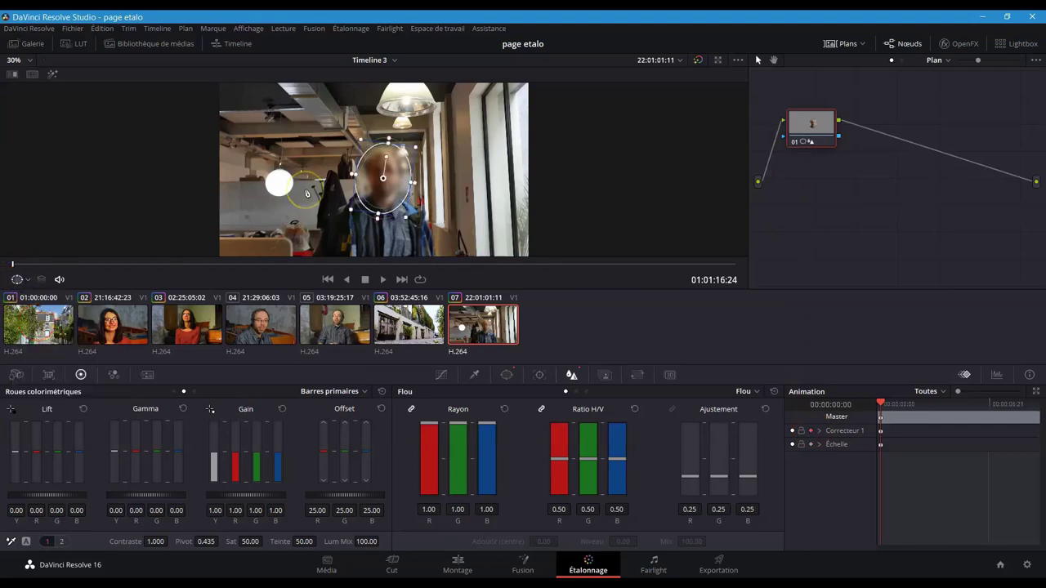
# - Try keyframing the window by hand, advancing a few frames and moving the oval back onto the face each time
pyautogui.click(309, 190)
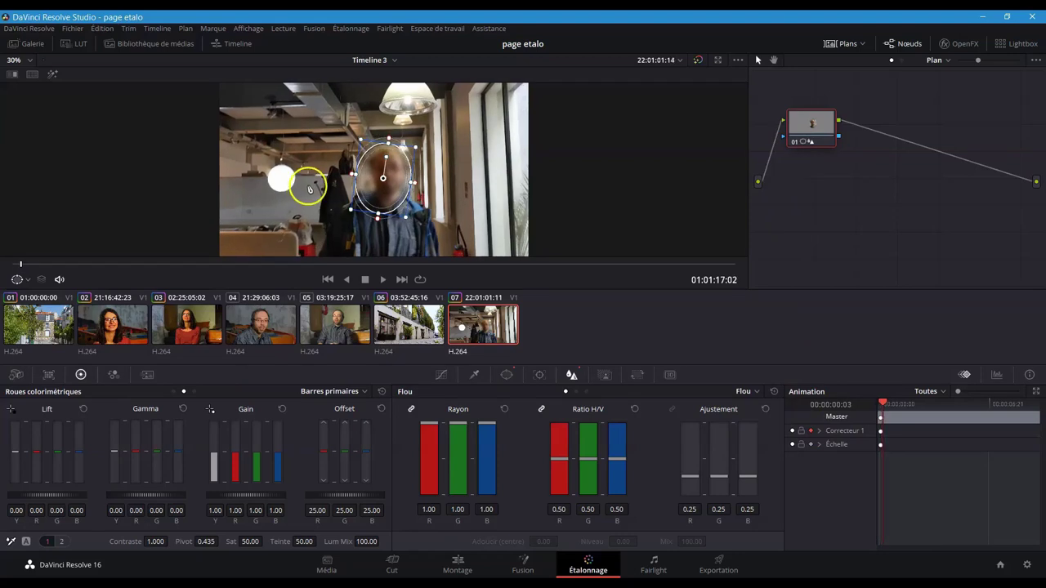
pyautogui.click(367, 188)
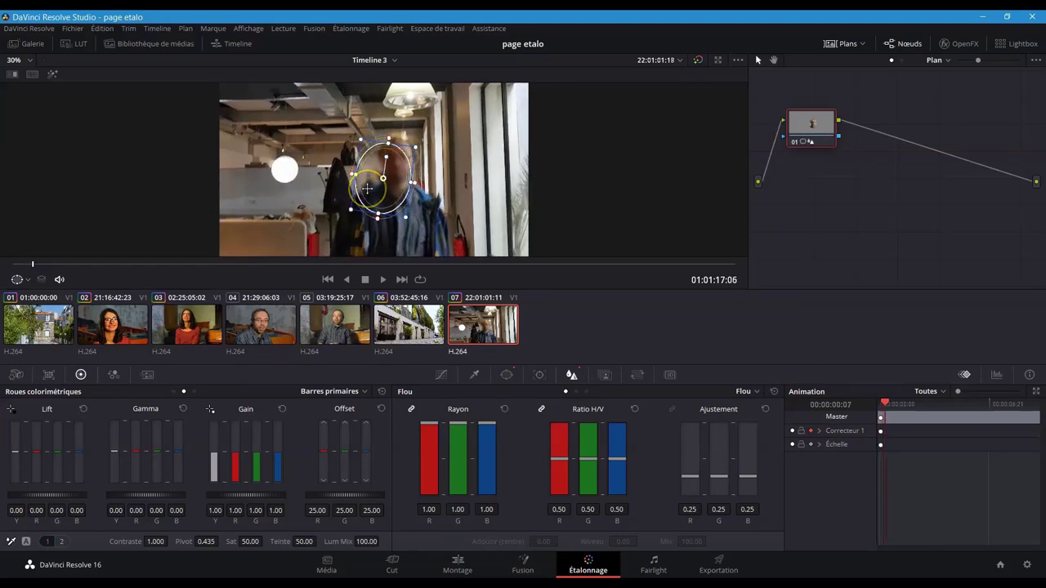
pyautogui.moveTo(367, 188); pyautogui.dragTo(380, 177)
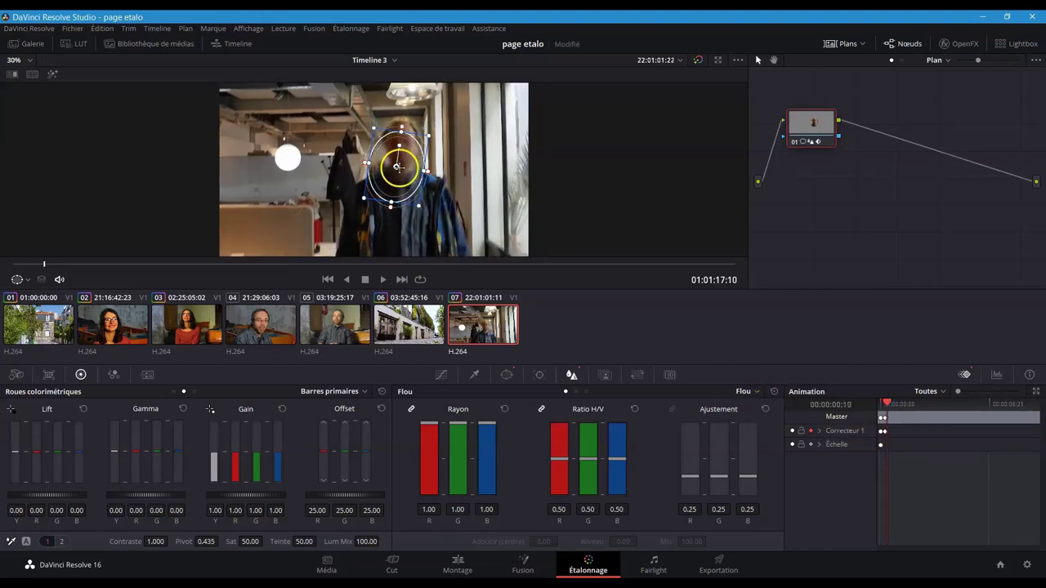
pyautogui.moveTo(396, 167); pyautogui.dragTo(401, 146)
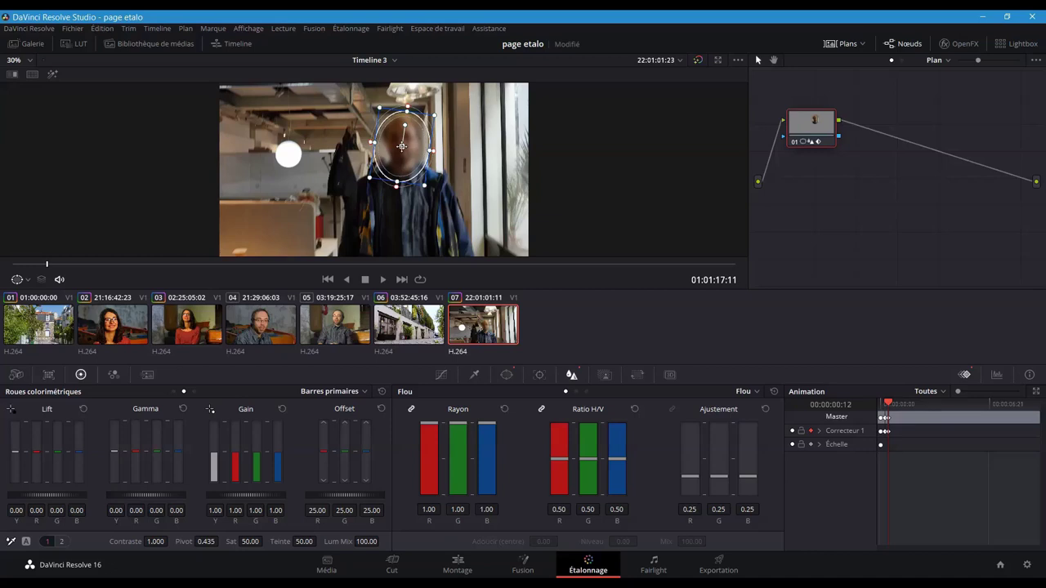
# - Undo the manually keyframed window movements
pyautogui.hotkey('ctrl', 'z')
pyautogui.hotkey('ctrl', 'z')
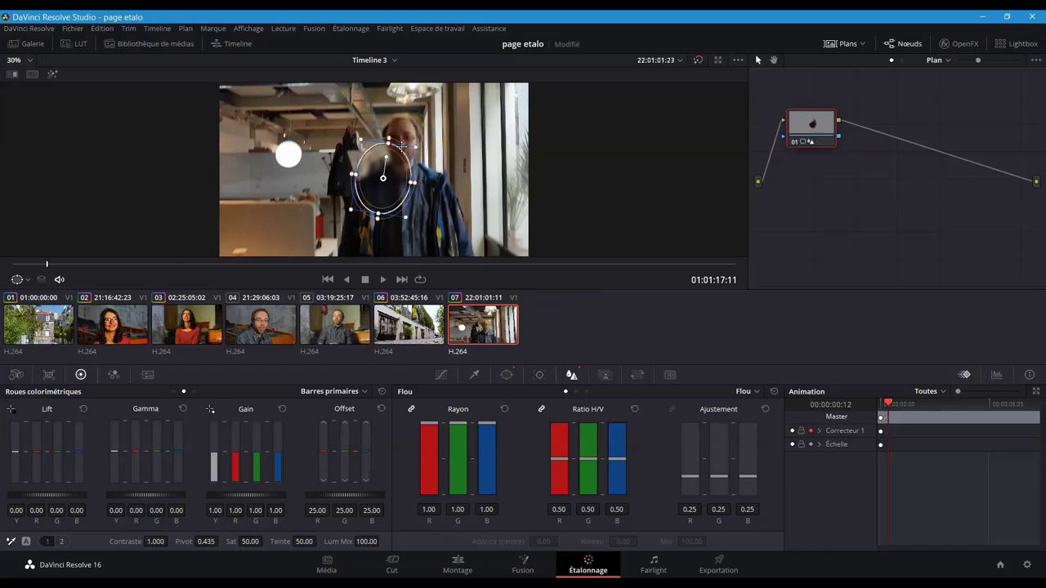
pyautogui.hotkey('ctrl', 'z')
pyautogui.click(43, 264)
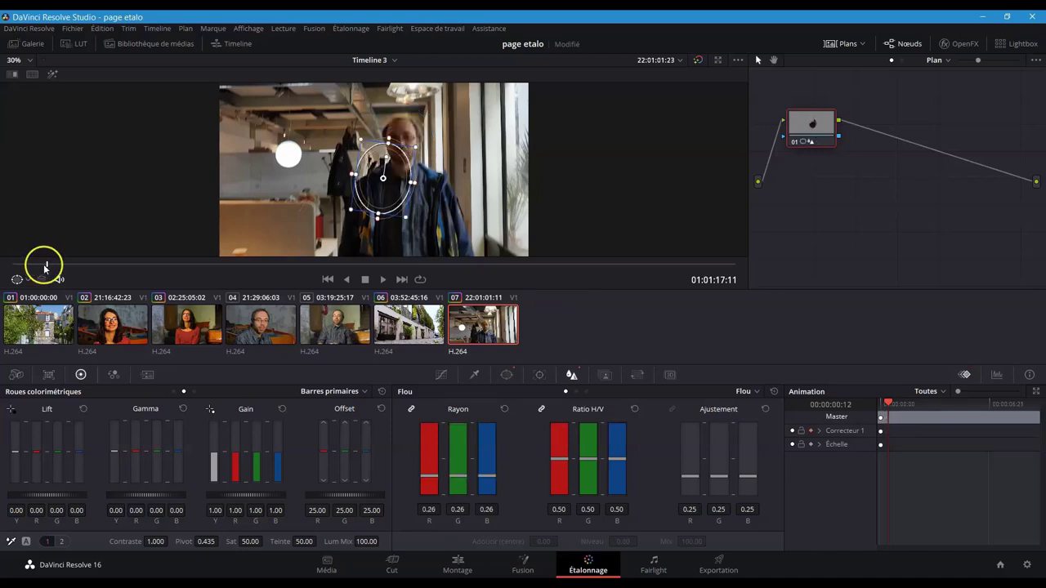
# - Track the face window forward with the Tracker from the clip's first frame
pyautogui.press('Up')
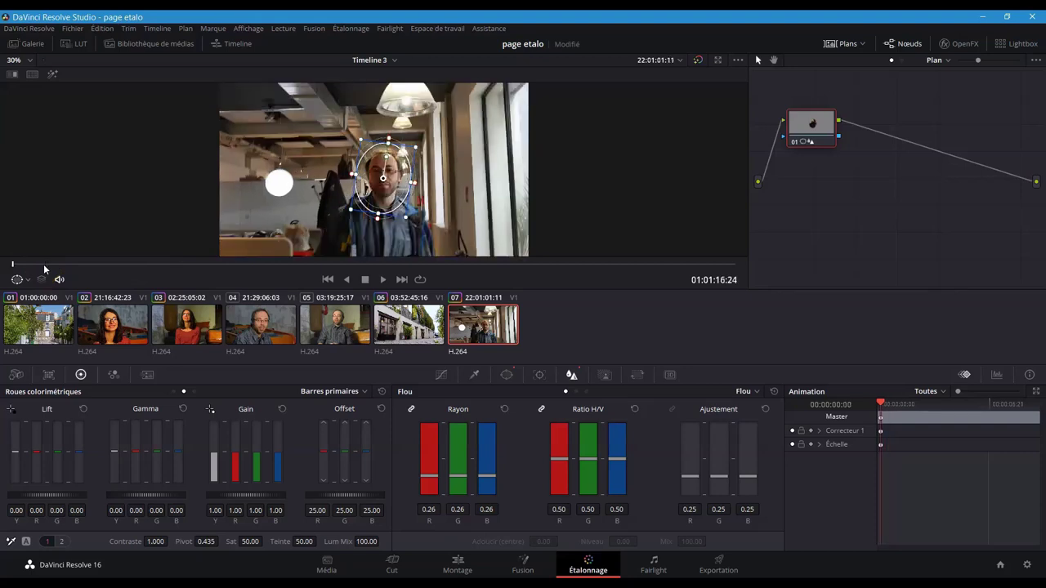
pyautogui.click(539, 376)
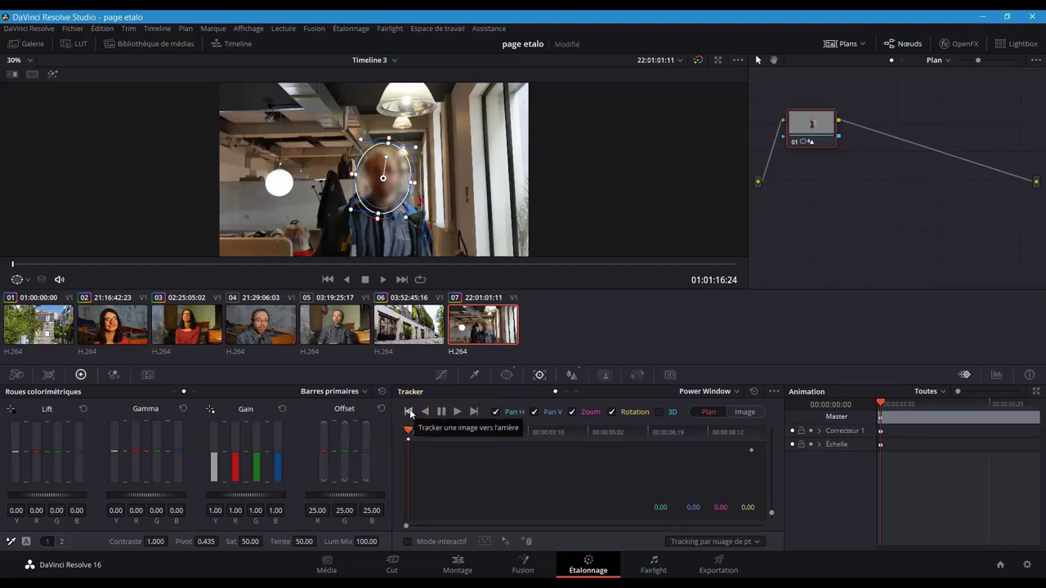
pyautogui.click(459, 411)
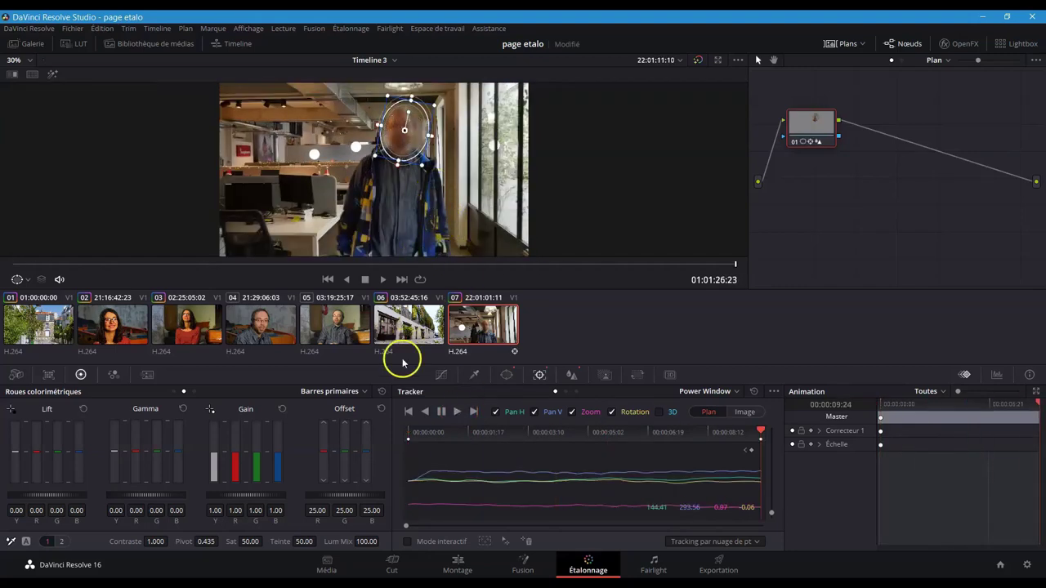
# - Play the clip from its start to check that the tracked blur stays on the face
pyautogui.click(9, 264)
pyautogui.press('space')
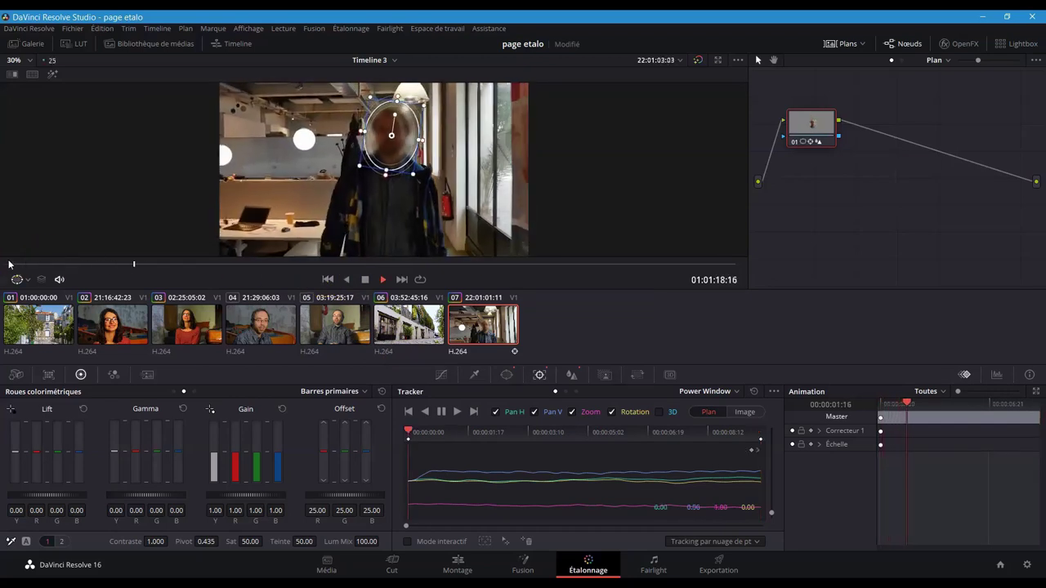
pyautogui.click(72, 247)
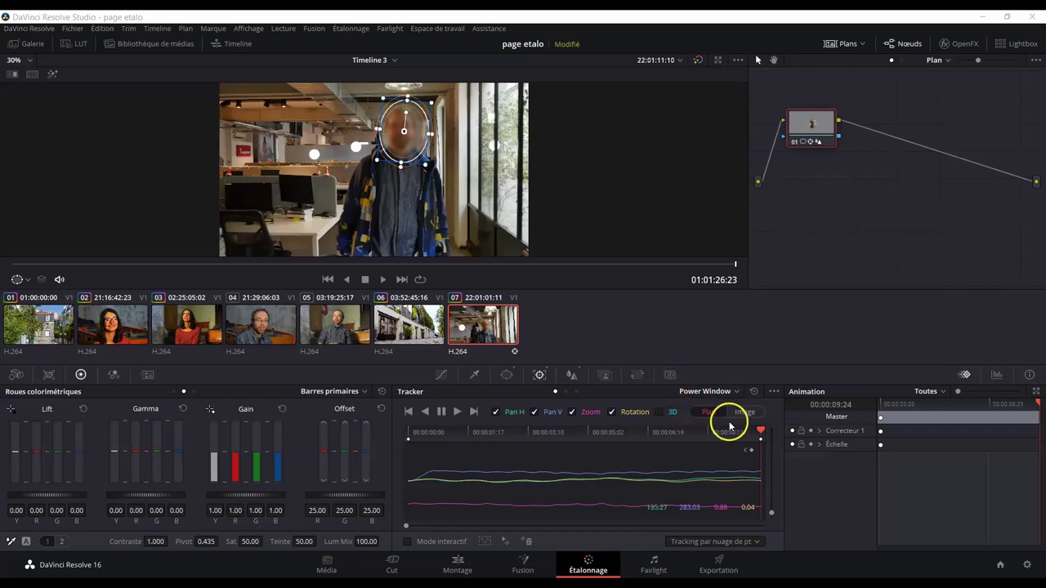
# - Set the tracker to Image mode and move the oval window slightly lower on the face at 00:00:05:18
pyautogui.click(753, 414)
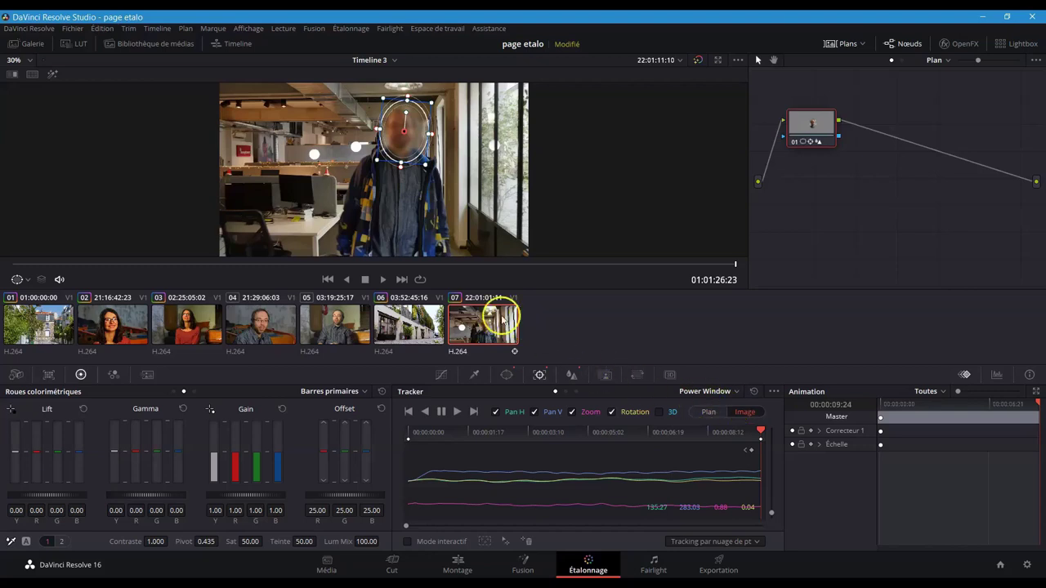
pyautogui.click(424, 264)
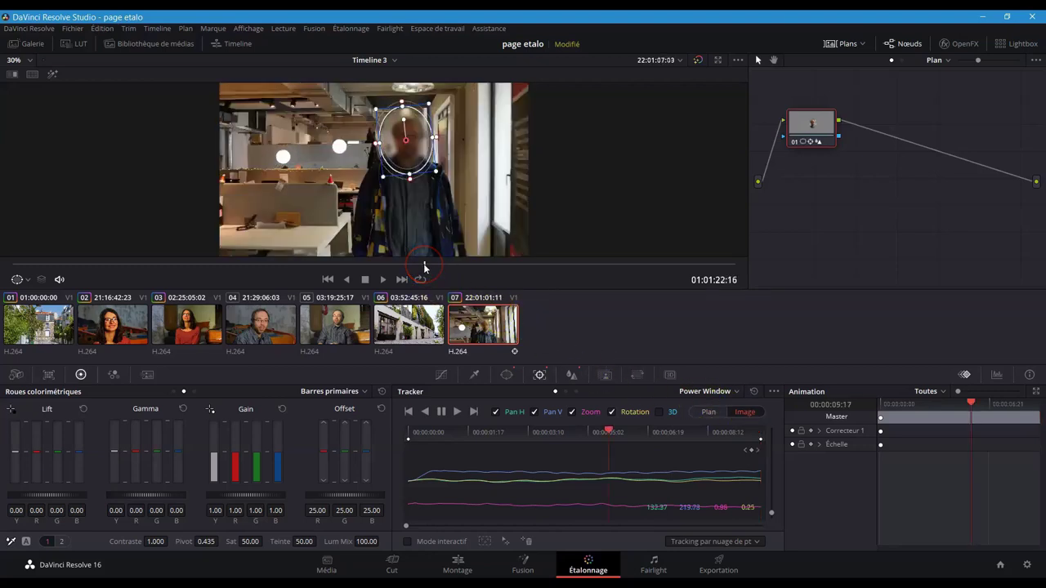
pyautogui.click(752, 452)
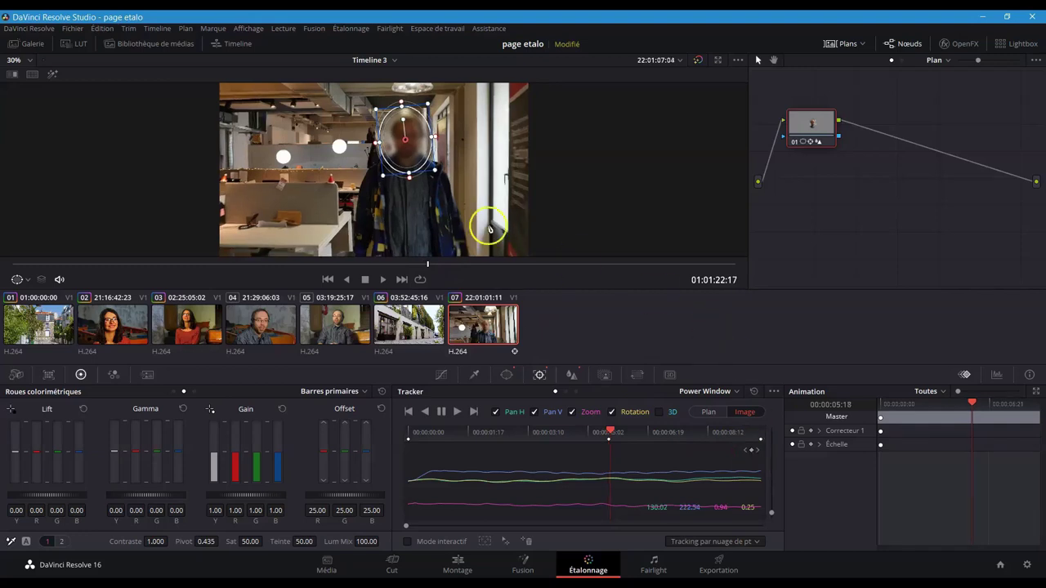
pyautogui.moveTo(406, 161); pyautogui.dragTo(411, 177)
# - Switch the tracker back to Plan mode and track the window forward again from 00:00:05:18
pyautogui.click(702, 414)
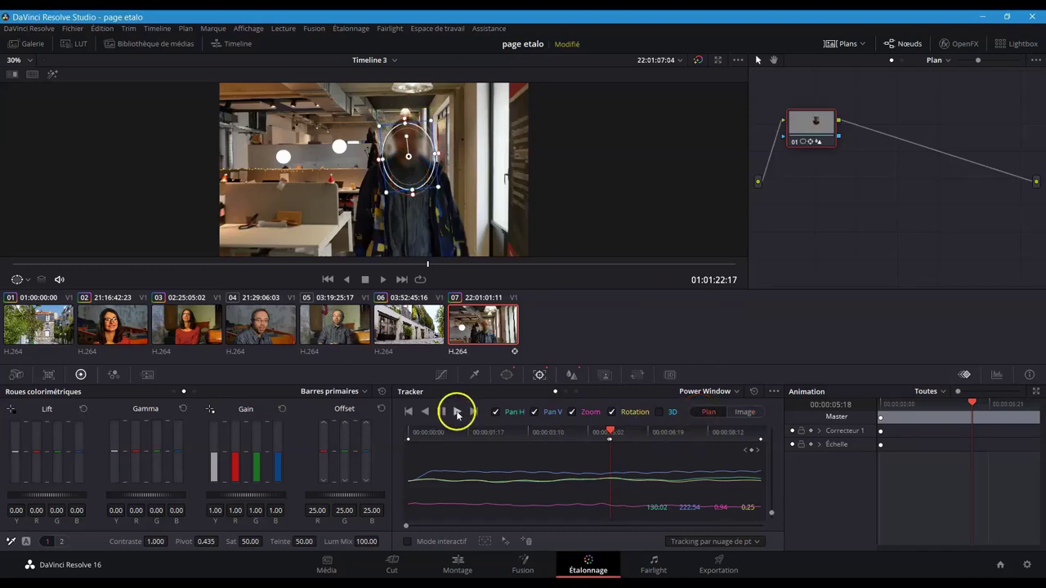
pyautogui.click(457, 413)
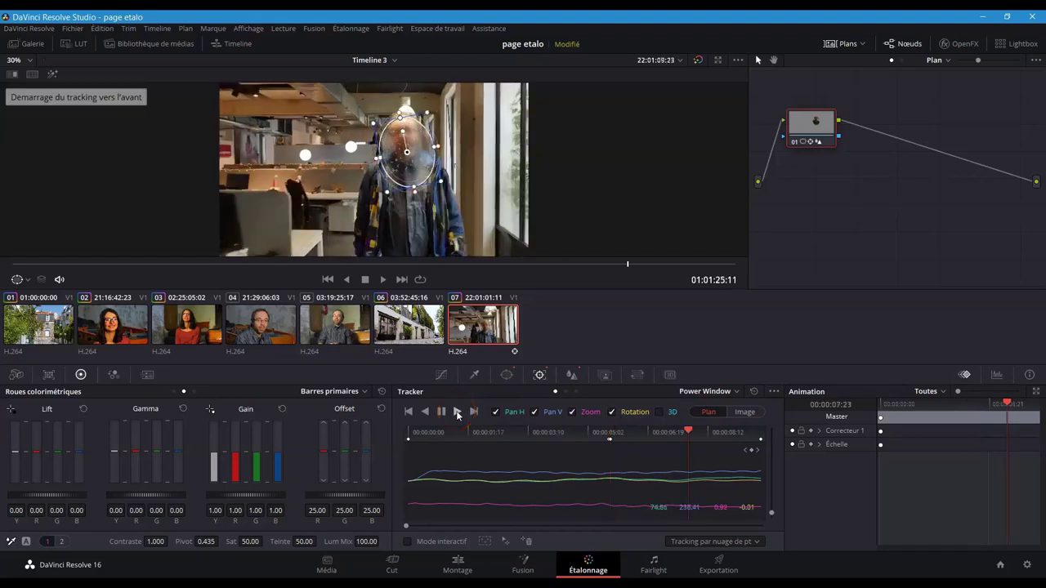